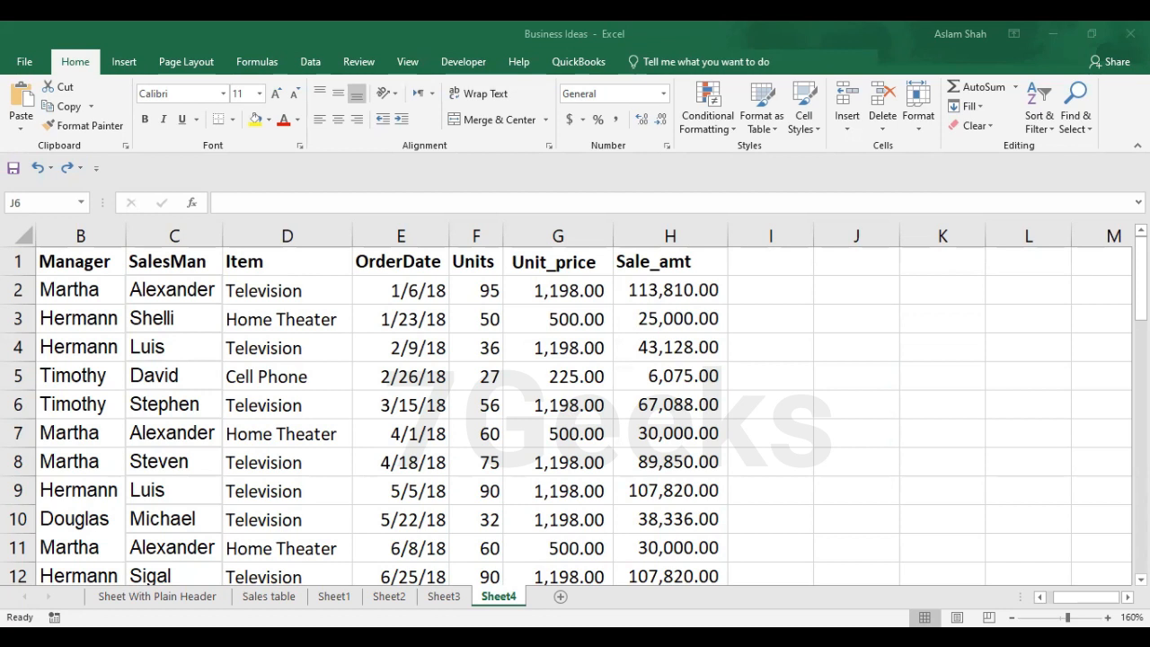
{"action": "left_click", "coordinate": [665, 319]}
{"action": "left_click_drag", "start_coordinate": [229, 291], "coordinate": [621, 368]}
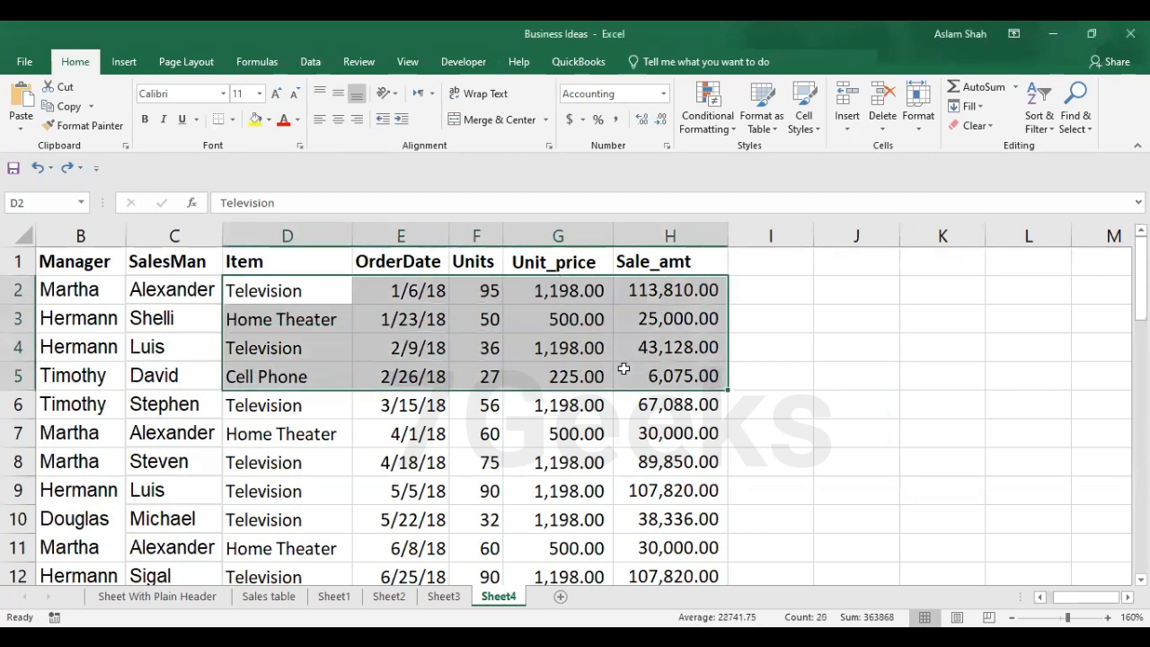
{"action": "left_click", "coordinate": [645, 424]}
{"action": "left_click", "coordinate": [807, 334]}
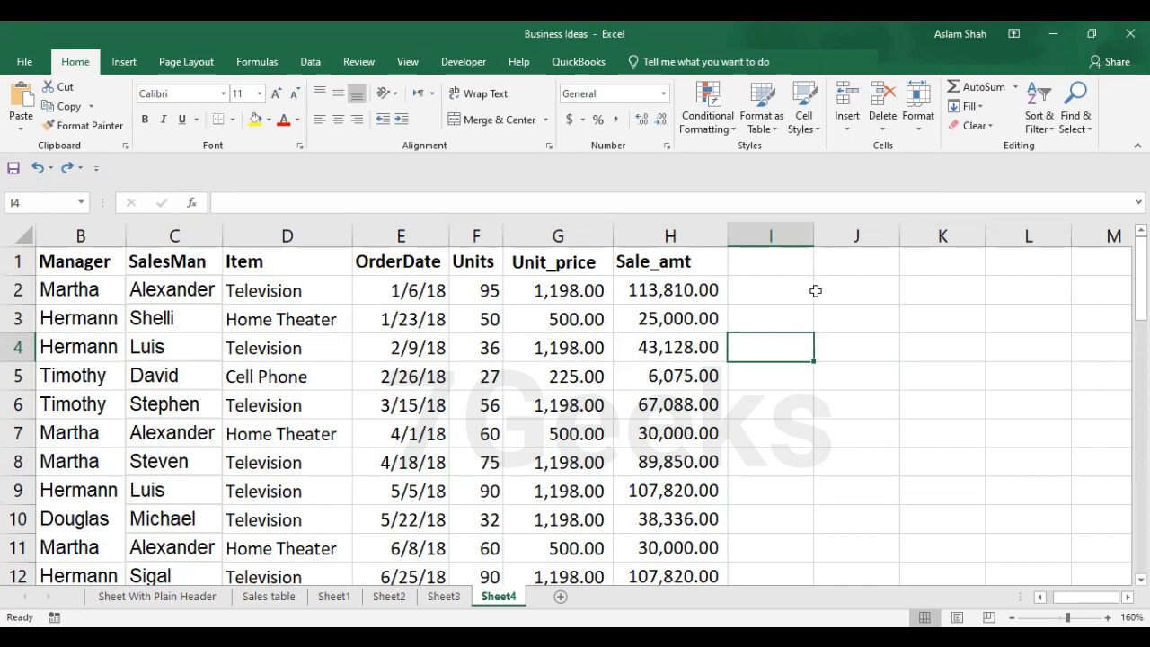
{"action": "left_click", "coordinate": [806, 315]}
Step: Enter a formula in cell J3 that divides the unit price in G3 by the item text in D3
{"action": "left_click", "coordinate": [854, 316]}
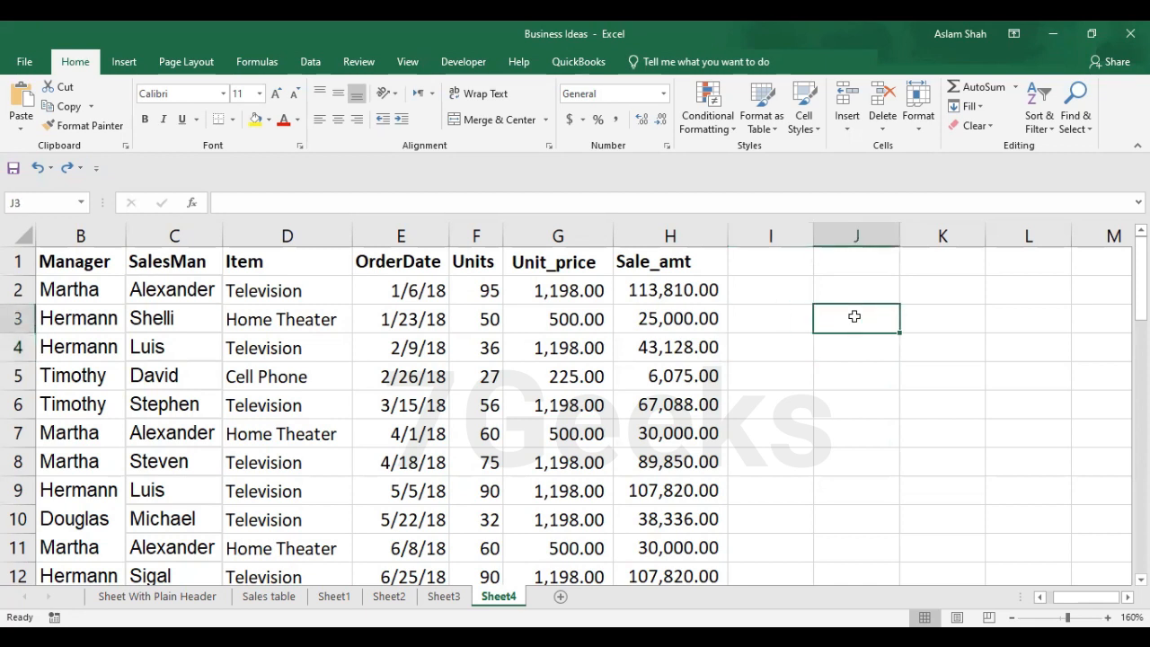
{"action": "type", "text": "="}
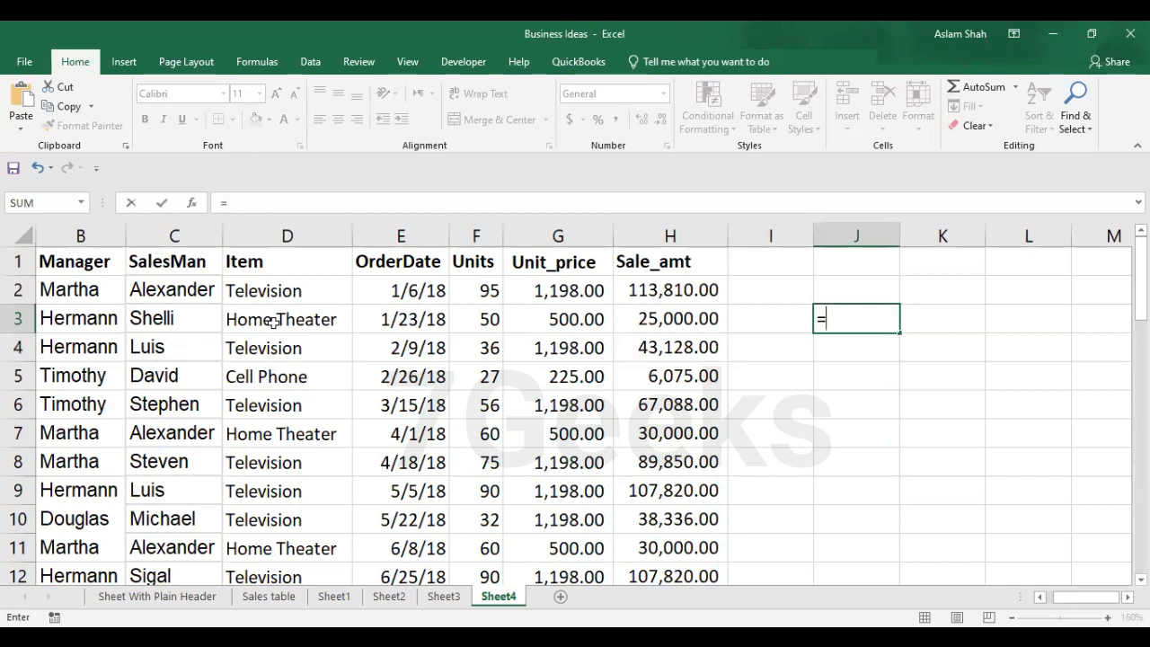
{"action": "left_click", "coordinate": [571, 317]}
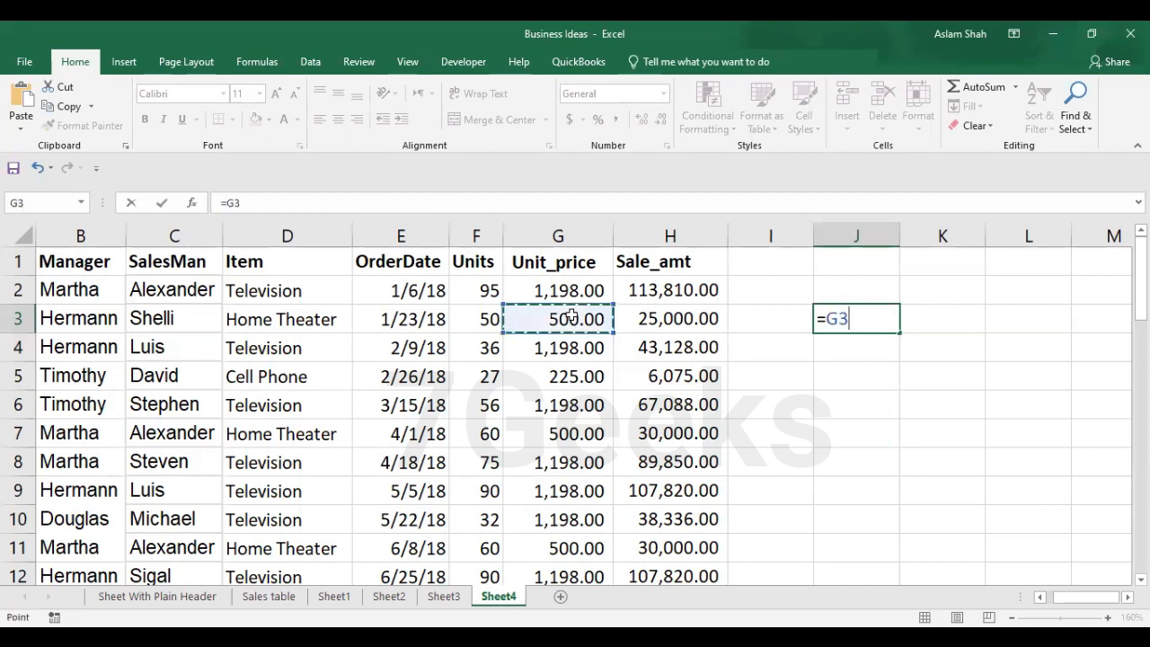
{"action": "type", "text": "/"}
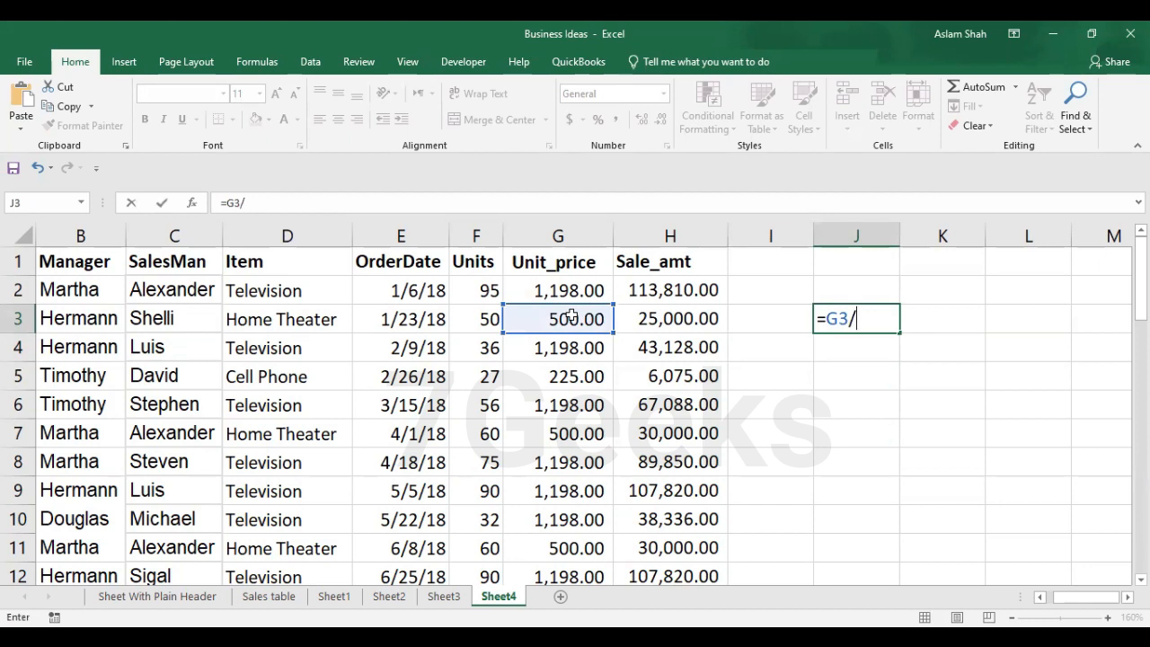
{"action": "left_click", "coordinate": [269, 324]}
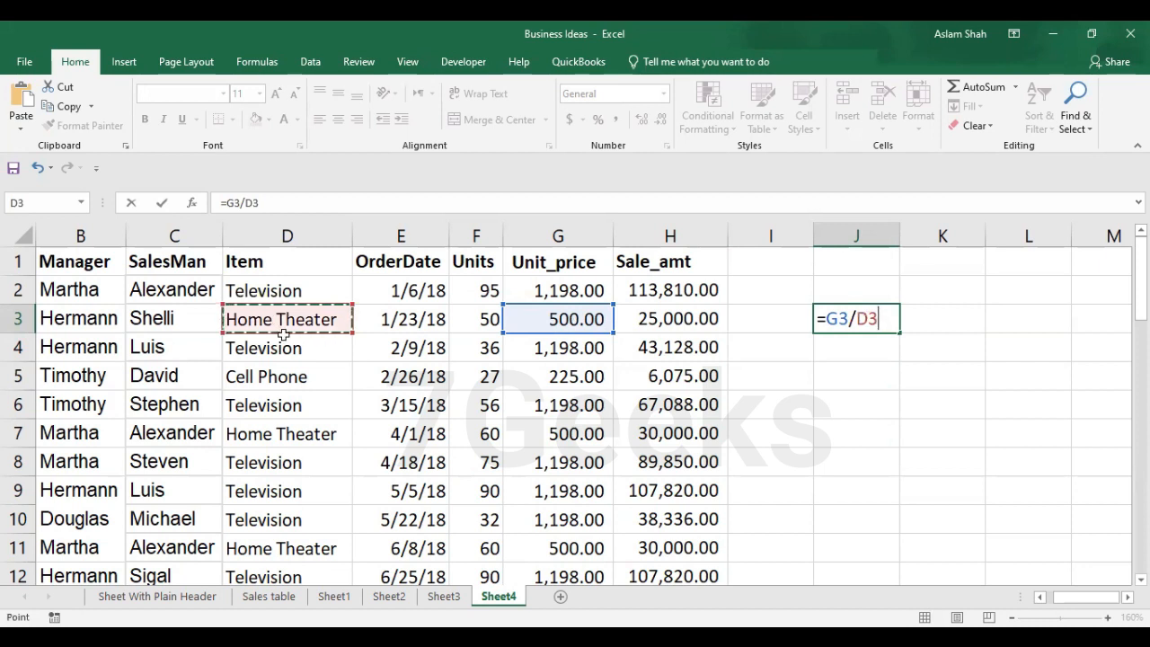
{"action": "key", "text": "Return"}
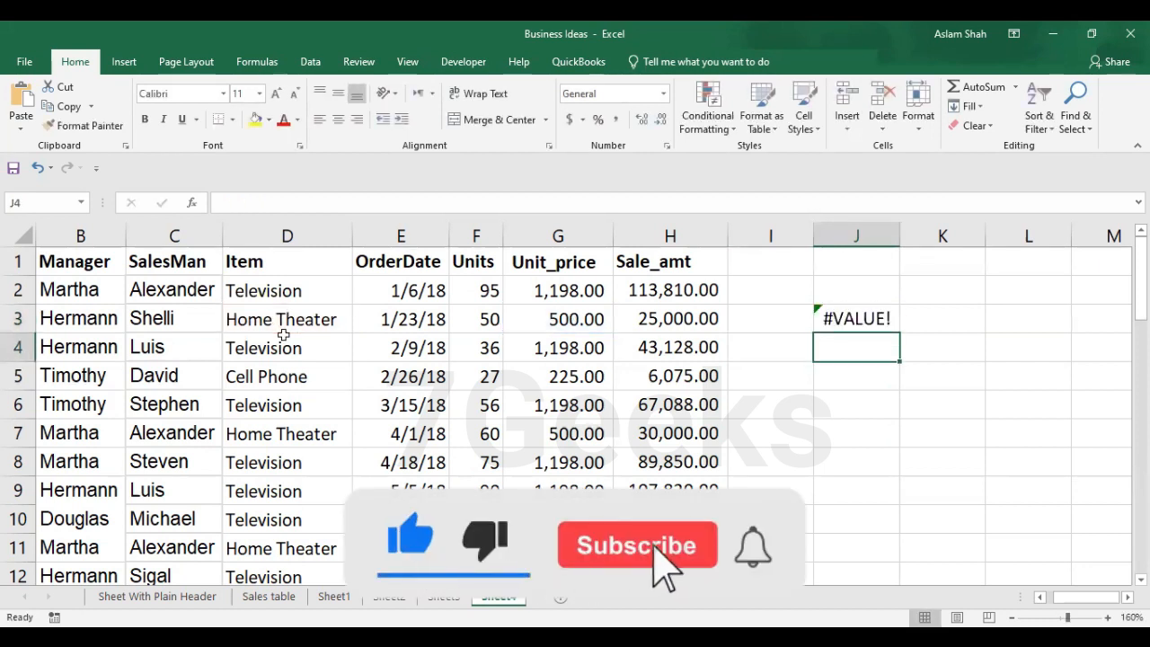
Step: Inspect the division formula in cell J3 and clear the cell
{"action": "left_click", "coordinate": [873, 318]}
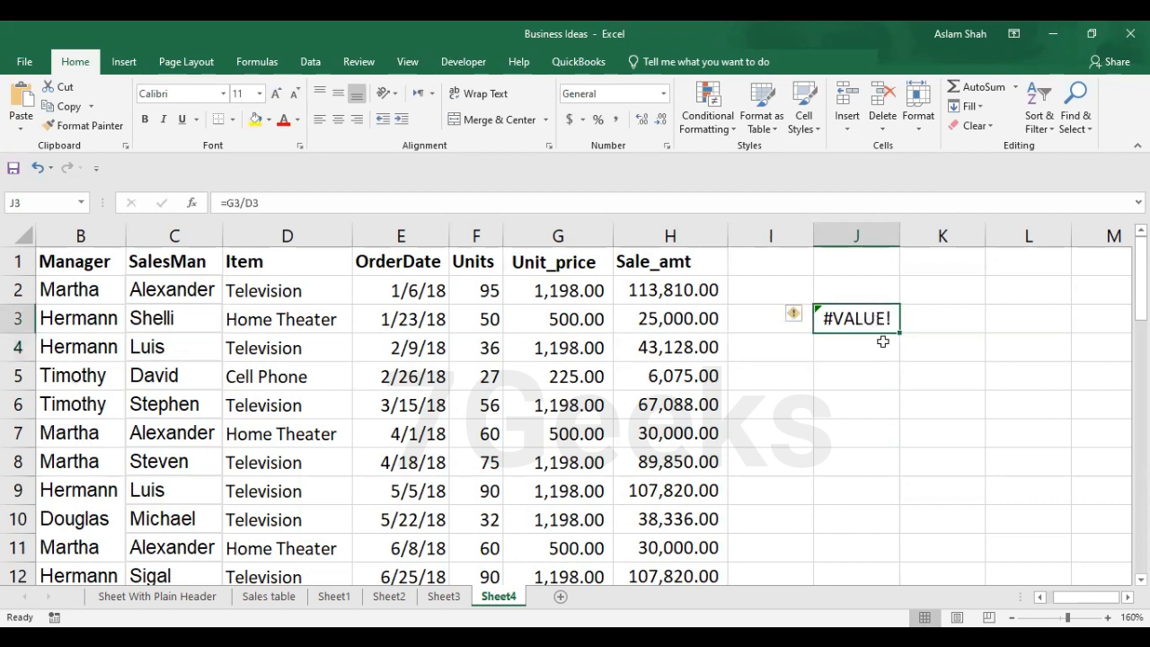
{"action": "left_click", "coordinate": [882, 341]}
{"action": "left_click", "coordinate": [882, 319]}
{"action": "key", "text": "Delete"}
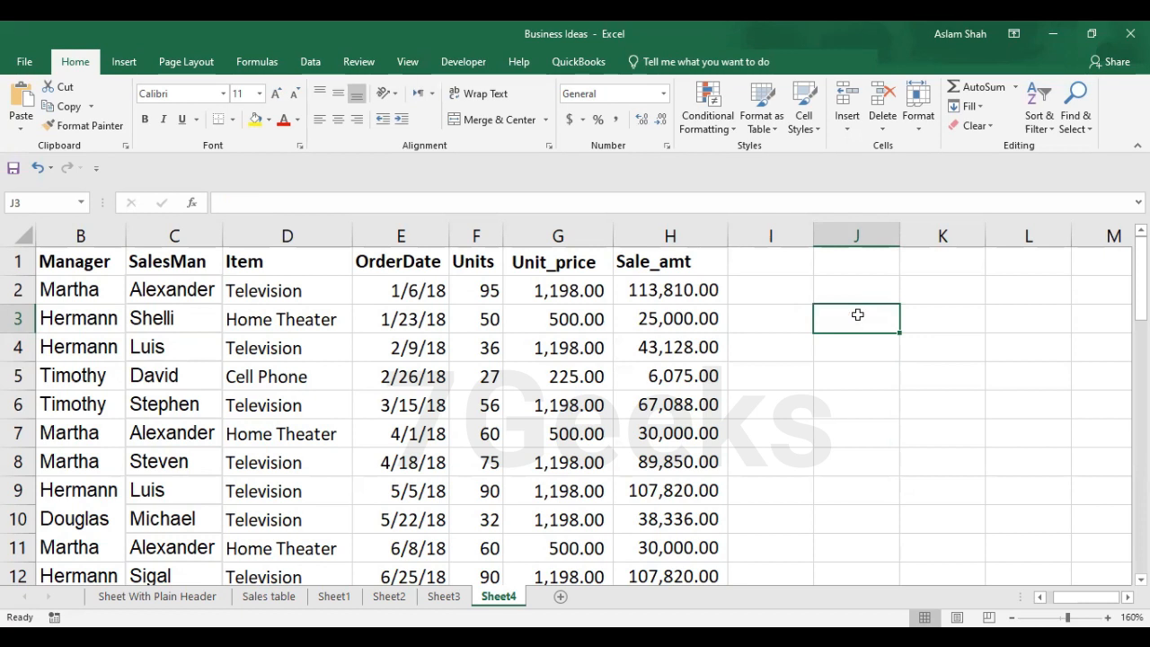
Step: Start a formula in cell J3 with the IFERROR function
{"action": "type", "text": "="}
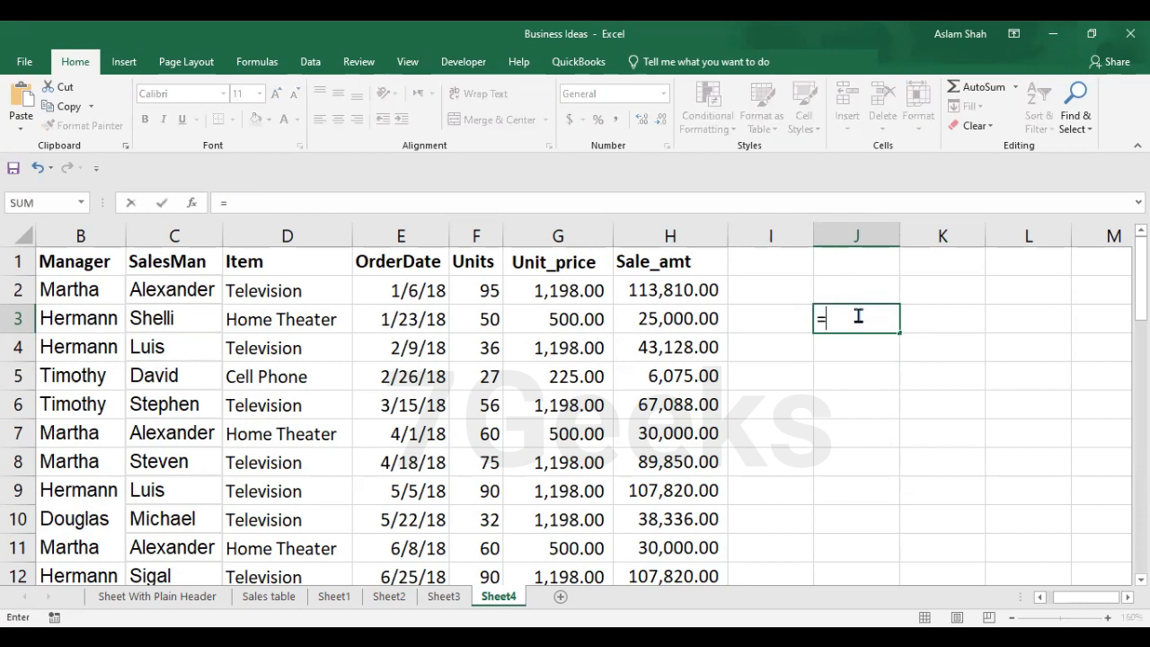
{"action": "type", "text": "if"}
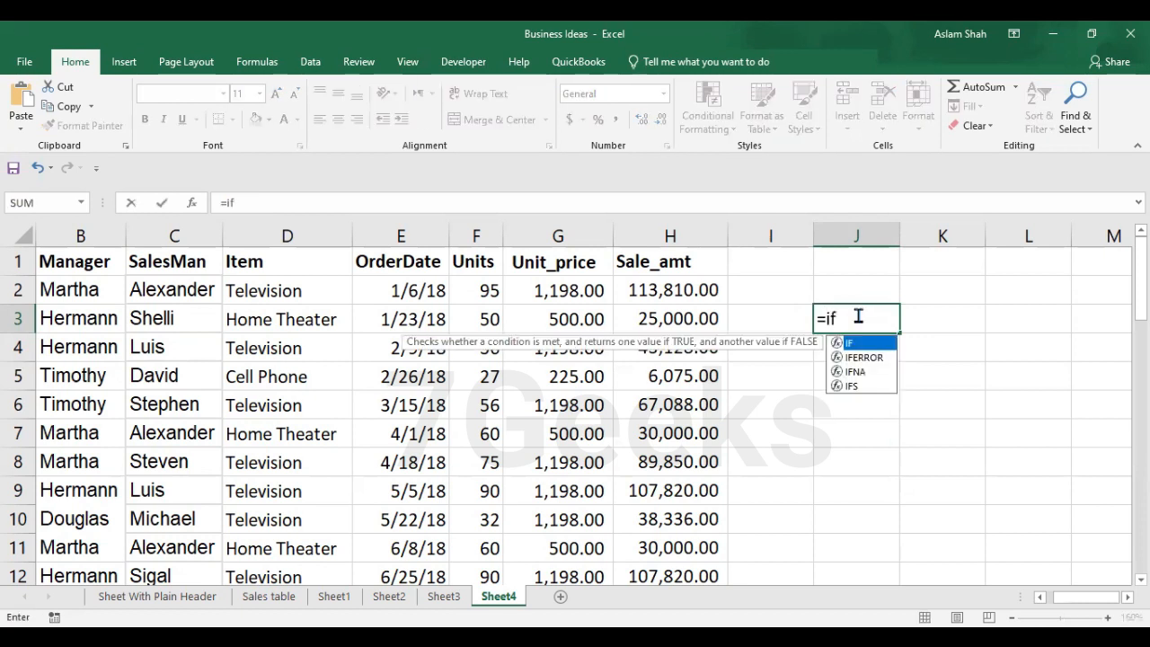
{"action": "key", "text": "Down"}
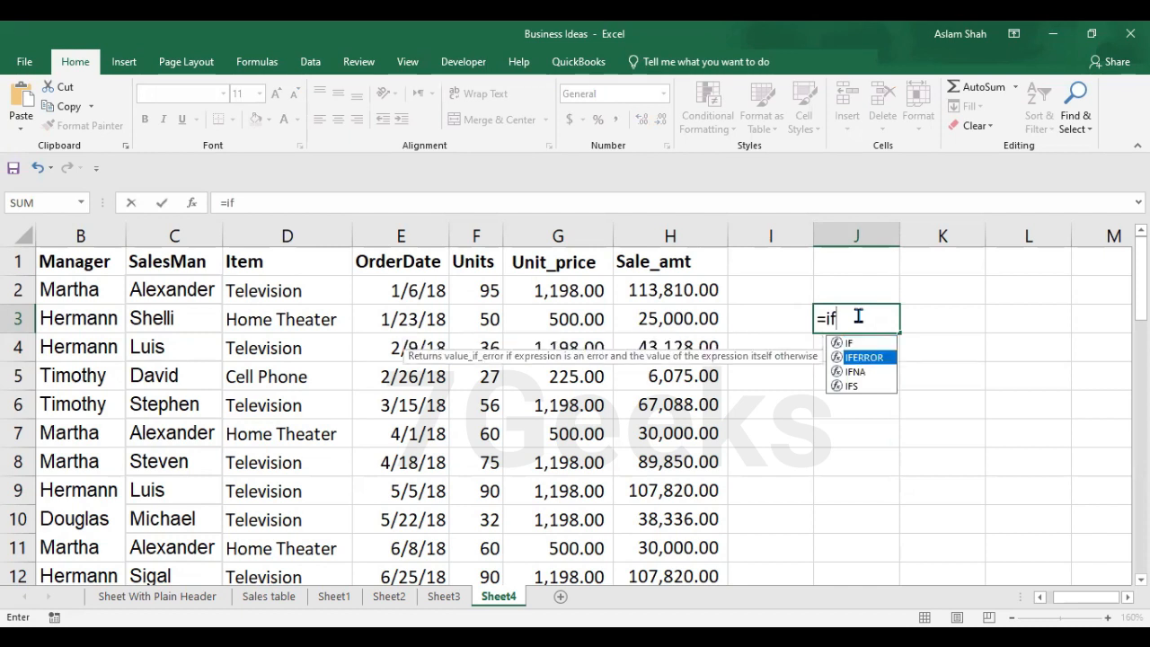
{"action": "key", "text": "Return"}
{"action": "double_click", "coordinate": [857, 315]}
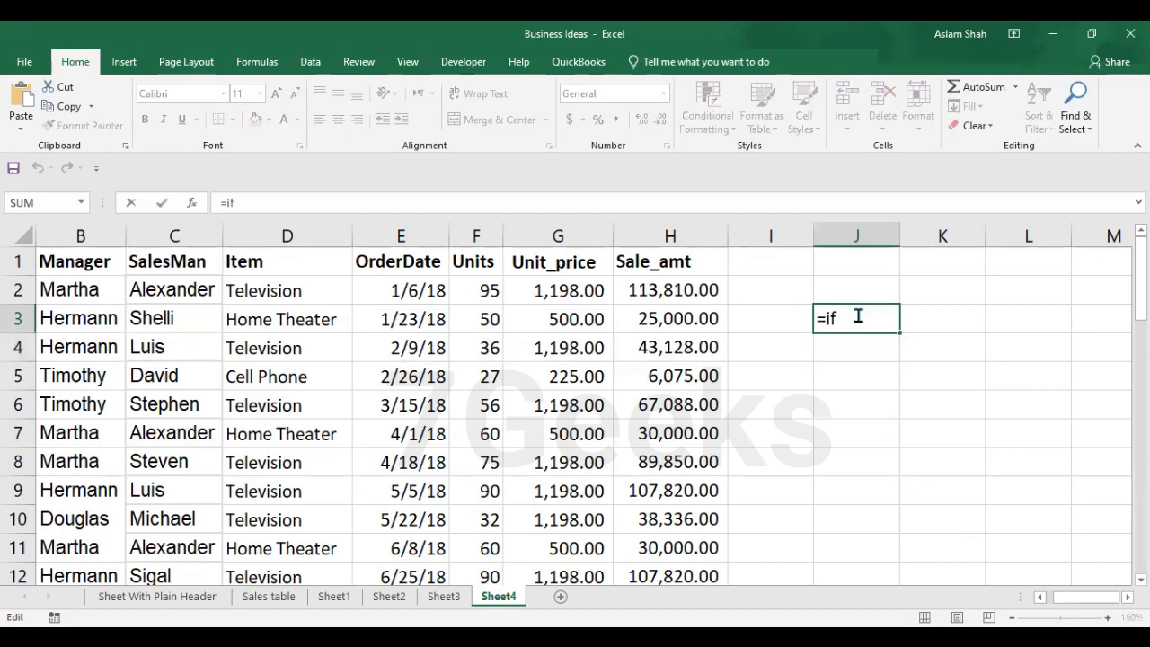
{"action": "key", "text": "BackSpace"}
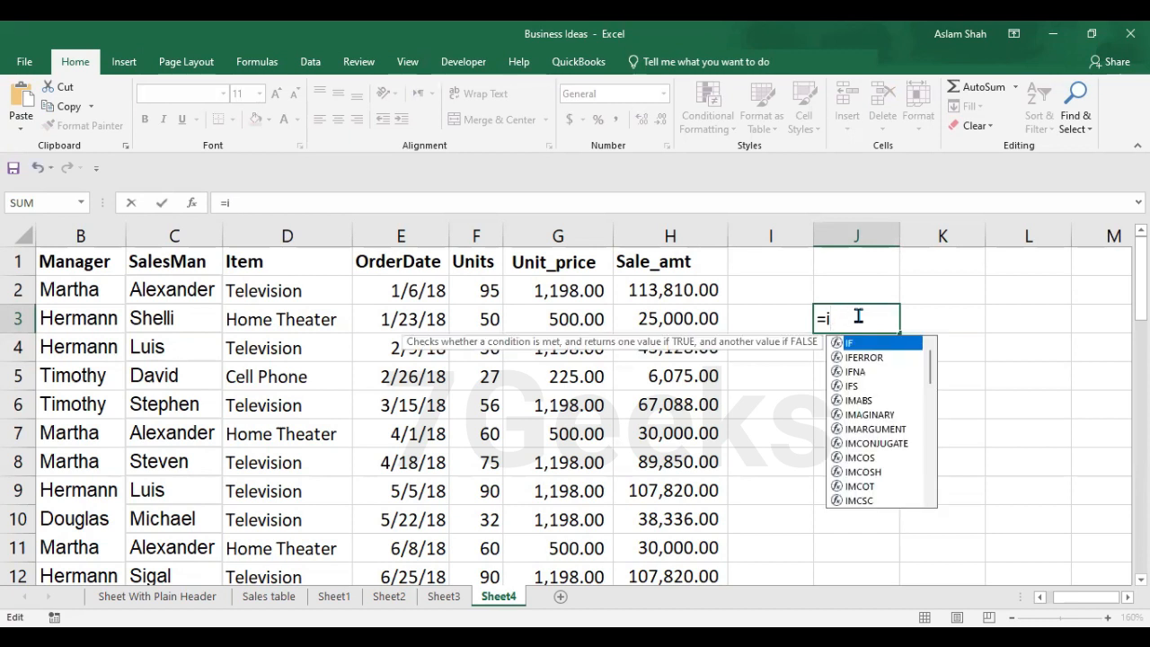
{"action": "type", "text": "f"}
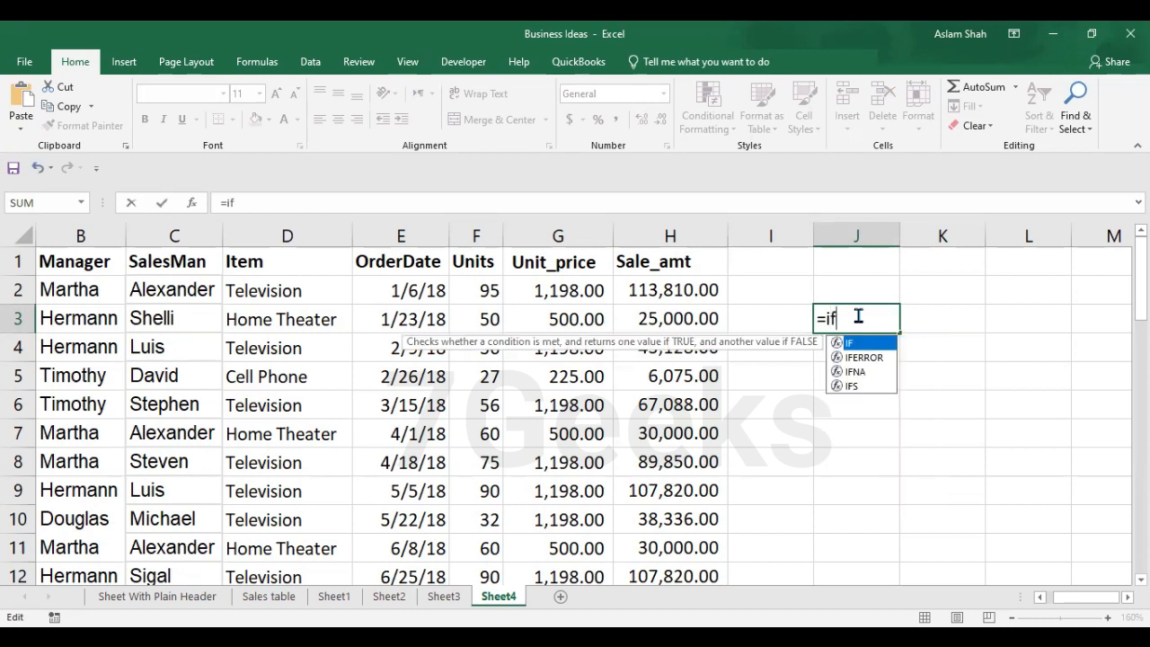
{"action": "key", "text": "Down"}
{"action": "key", "text": "Tab"}
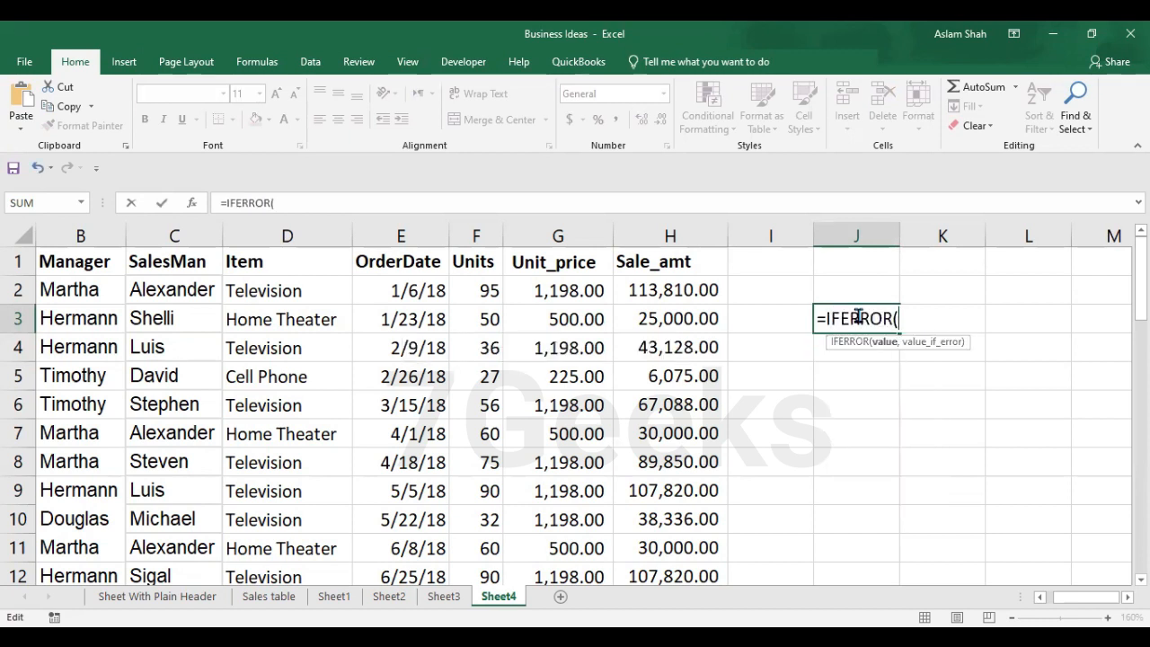
Step: Complete the IFERROR formula in J3 with G3/D3 as the value and "Division Error" as the text returned on error
{"action": "left_click", "coordinate": [578, 316]}
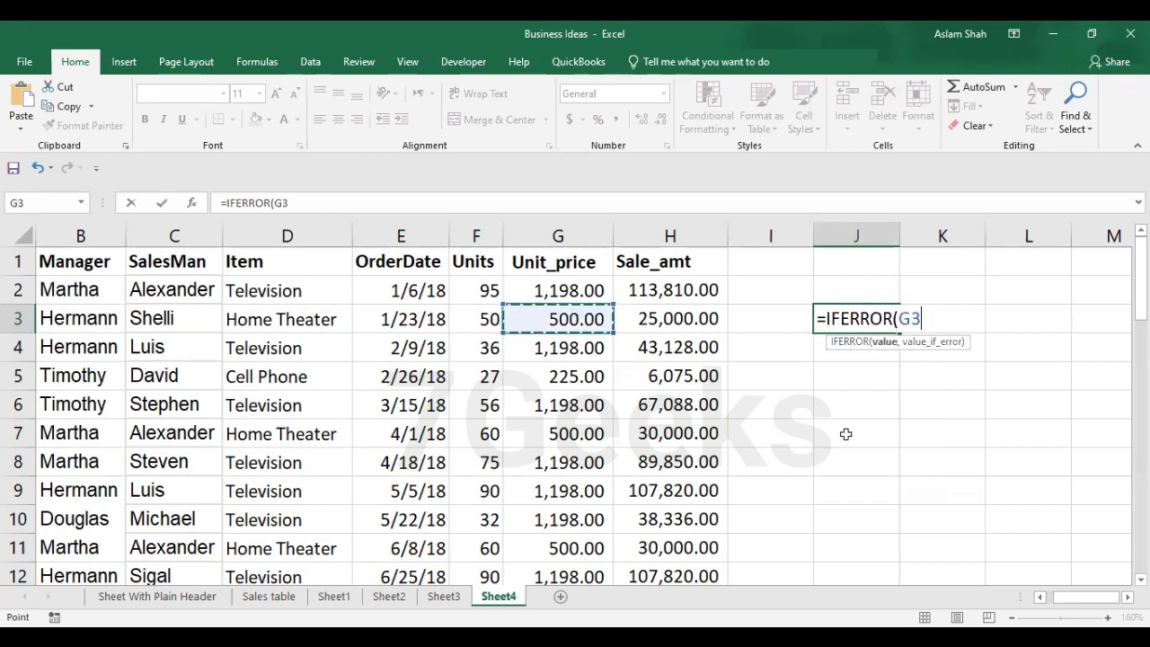
{"action": "type", "text": "/"}
{"action": "left_click", "coordinate": [287, 316]}
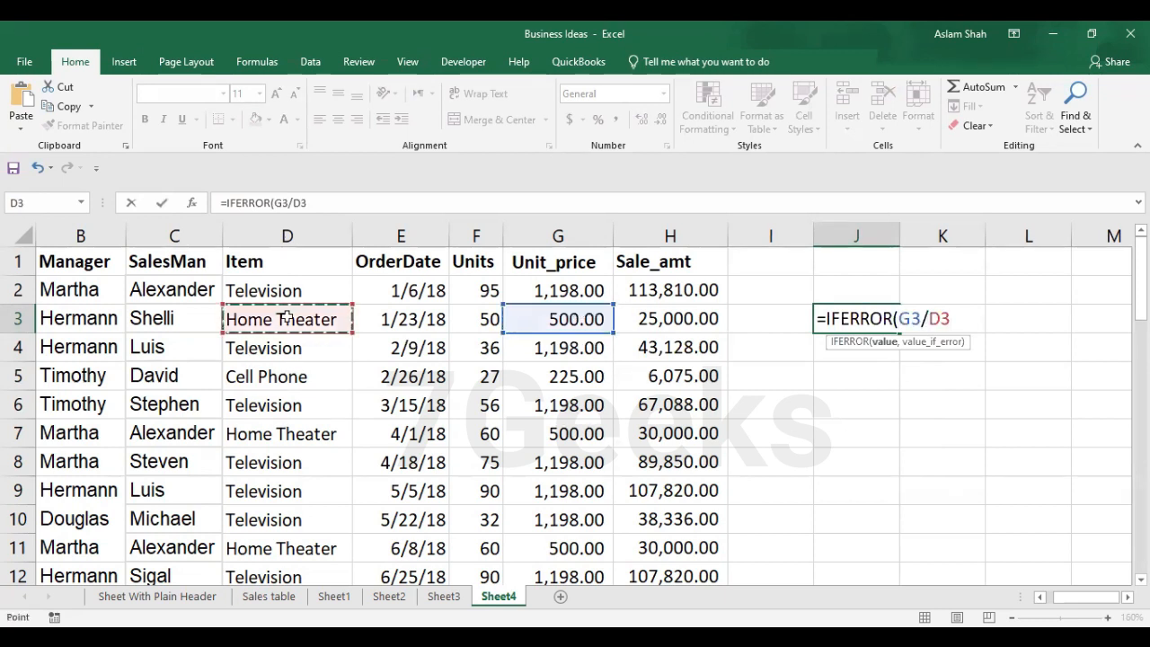
{"action": "type", "text": ",\""}
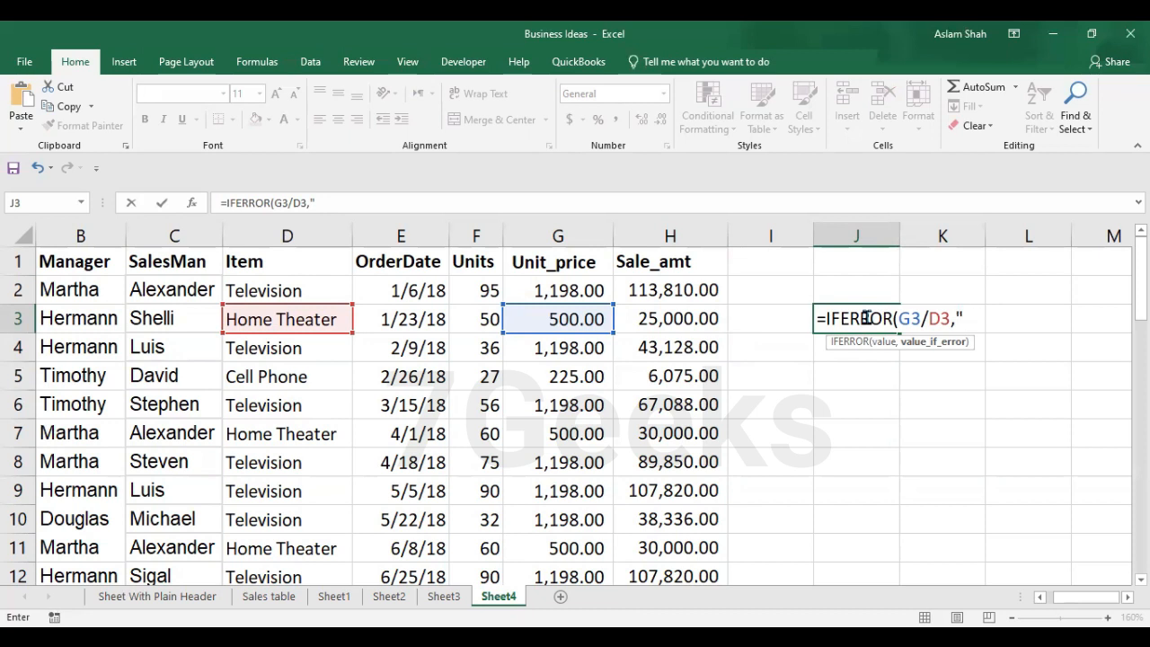
{"action": "type", "text": "De"}
{"action": "key", "text": "BackSpace"}
{"action": "type", "text": "ivision "}
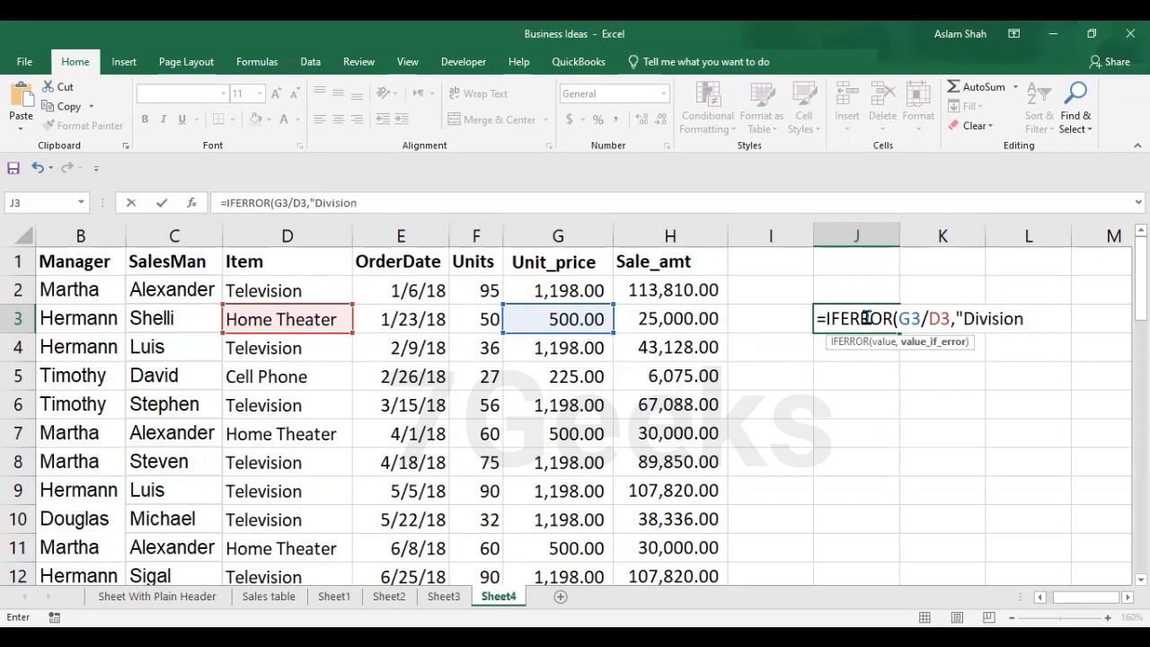
{"action": "type", "text": "Error"}
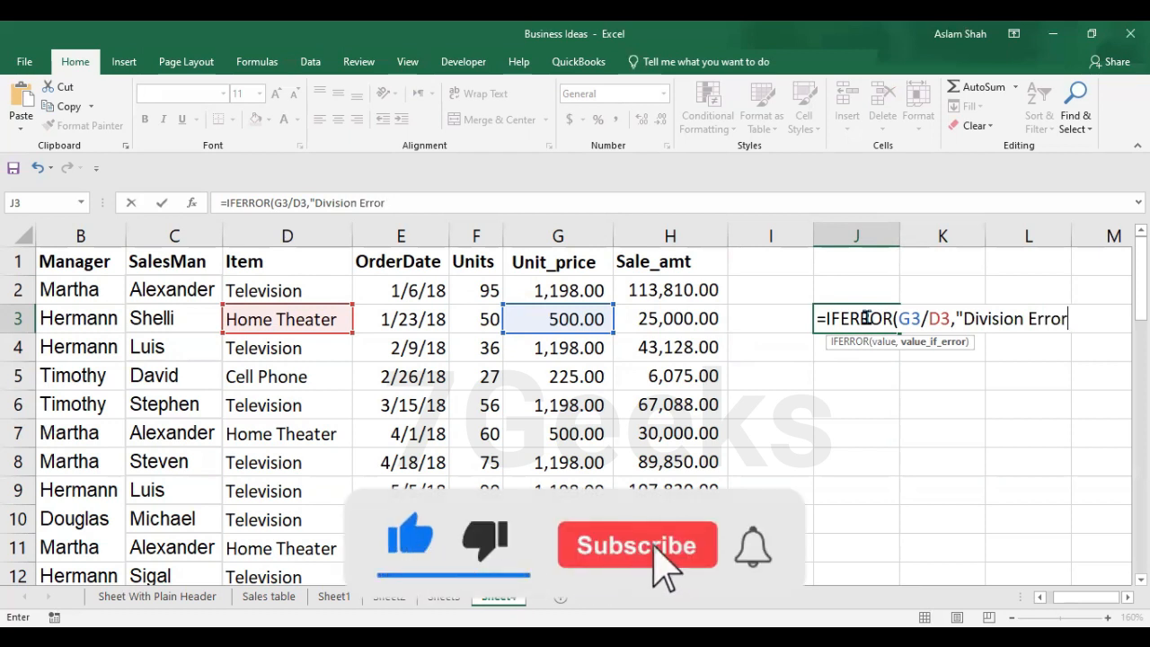
{"action": "type", "text": "\""}
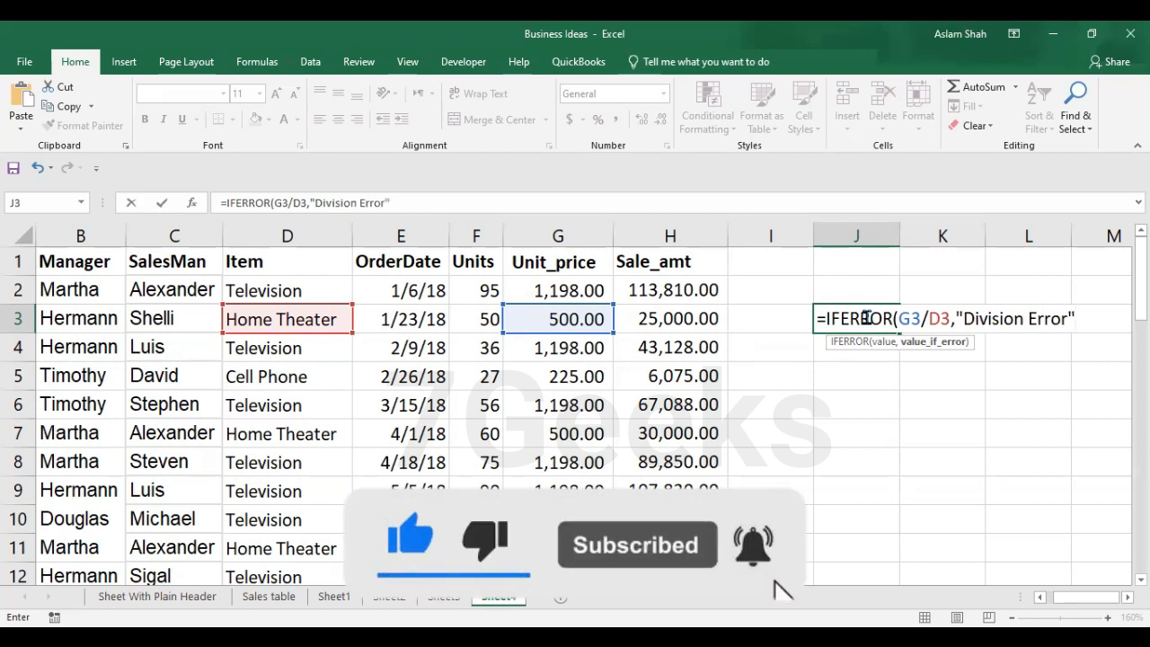
{"action": "type", "text": ")"}
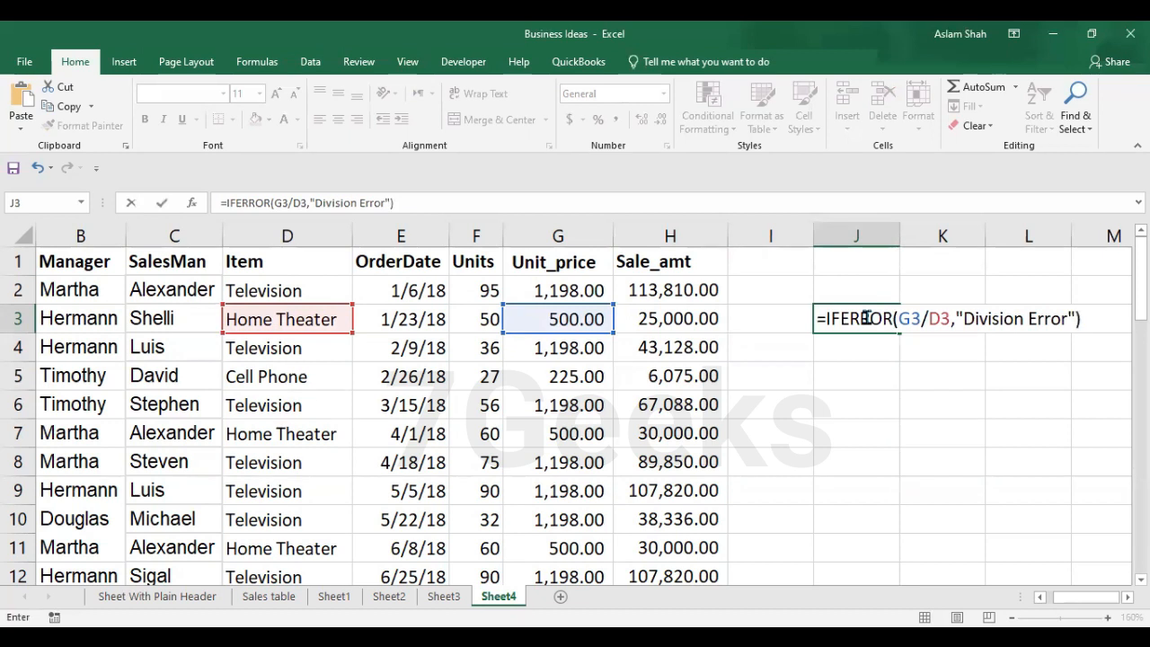
{"action": "key", "text": "Return"}
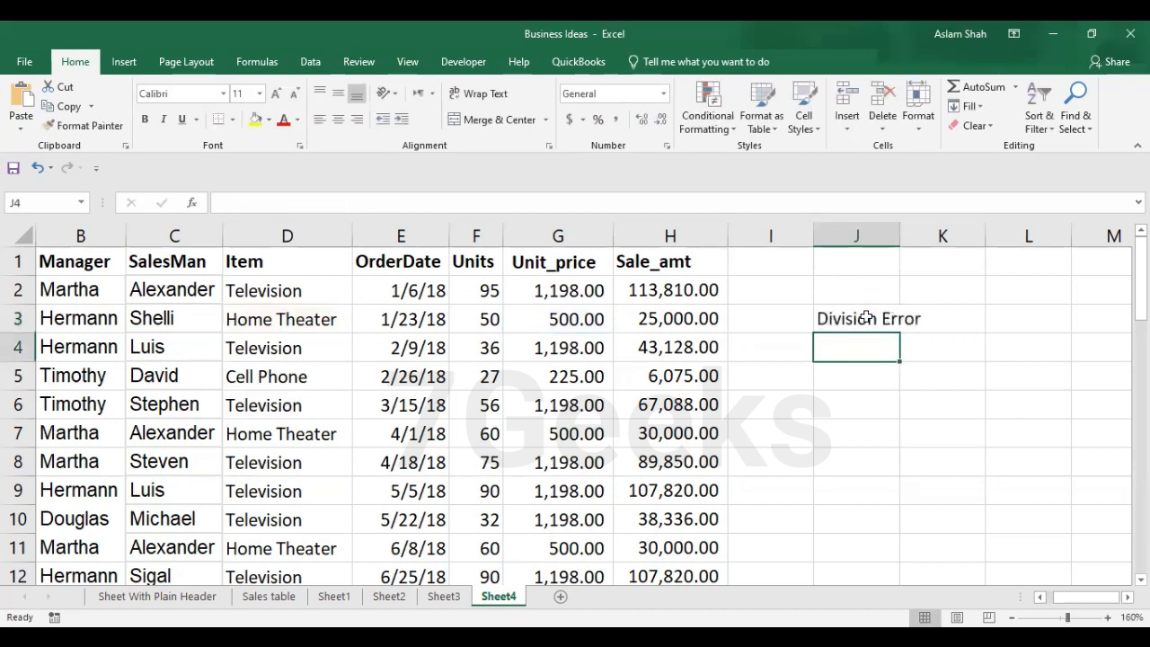
Step: Fit column J's width to its contents and fill the IFERROR formula from J3 down to J5
{"action": "double_click", "coordinate": [898, 239]}
{"action": "left_click", "coordinate": [885, 319]}
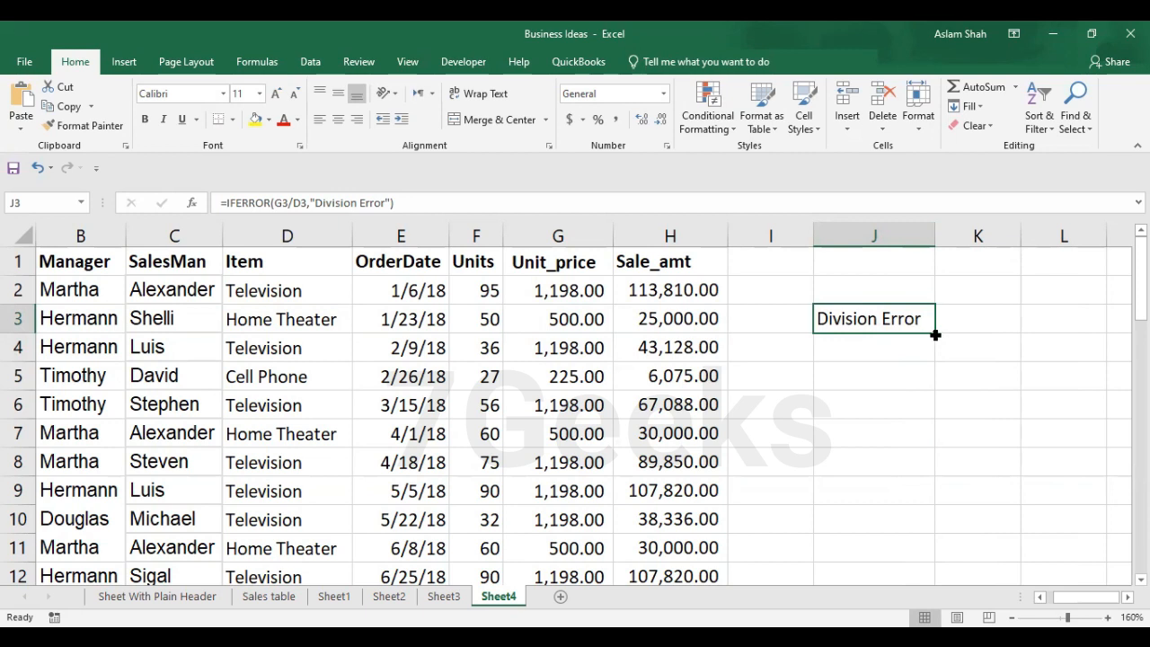
{"action": "left_click_drag", "start_coordinate": [934, 333], "coordinate": [930, 389]}
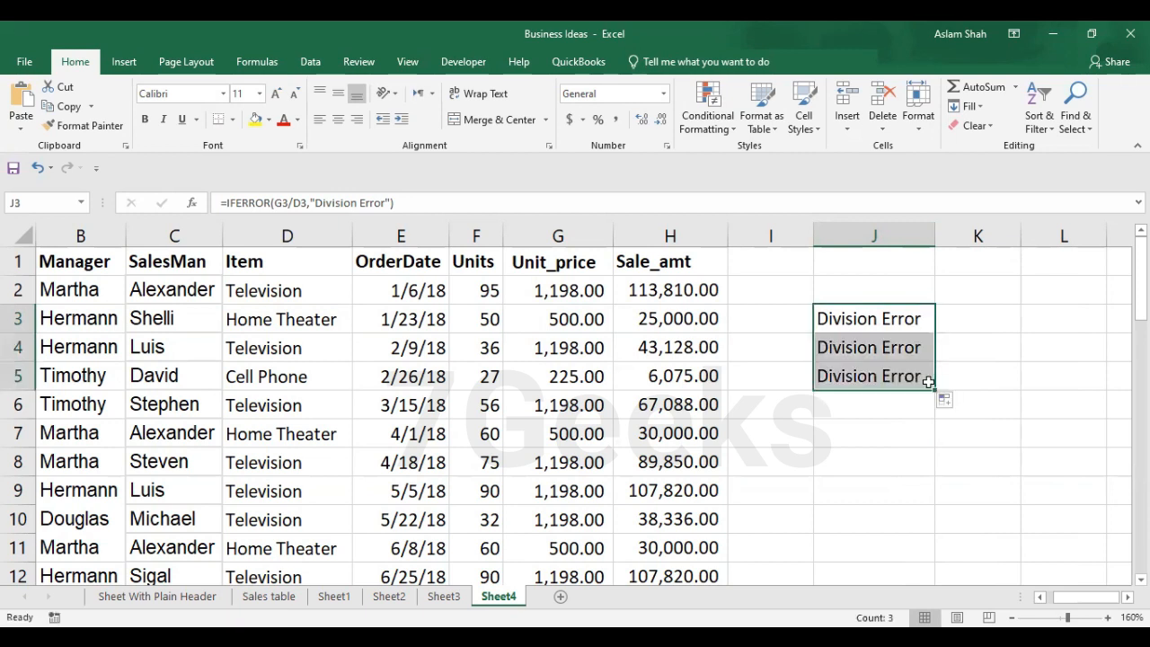
Step: Change the divisor in cell J4's IFERROR formula to G5 so that it divides G4 by G5
{"action": "left_click", "coordinate": [887, 346]}
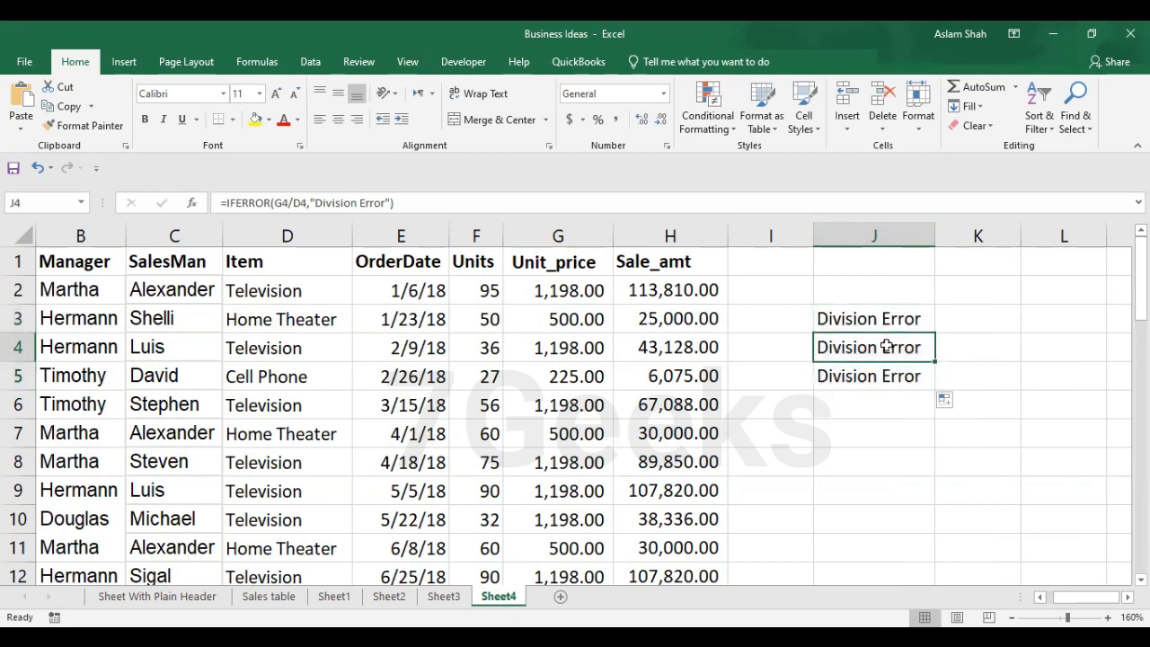
{"action": "double_click", "coordinate": [886, 346]}
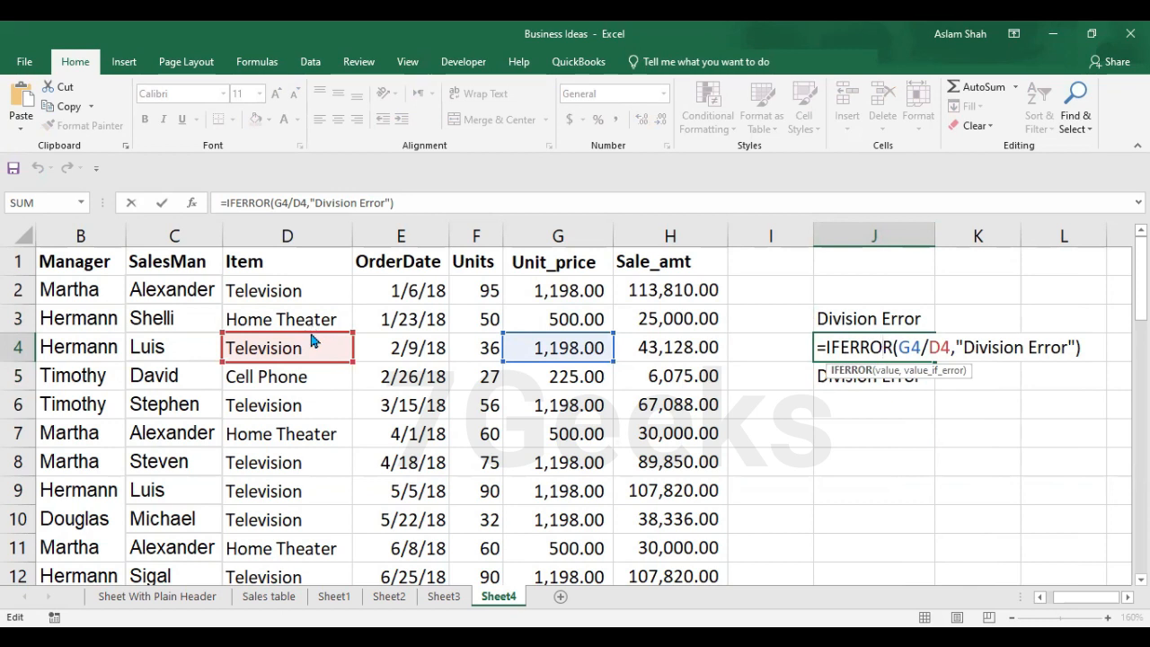
{"action": "left_click_drag", "start_coordinate": [311, 332], "coordinate": [515, 384]}
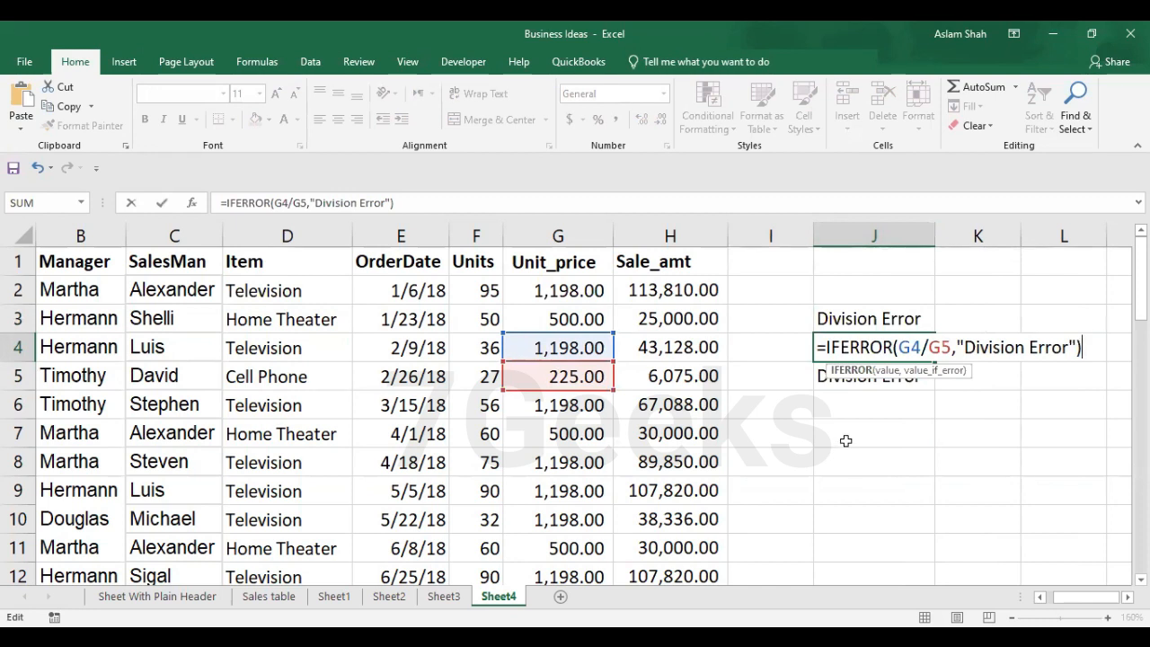
{"action": "key", "text": "Return"}
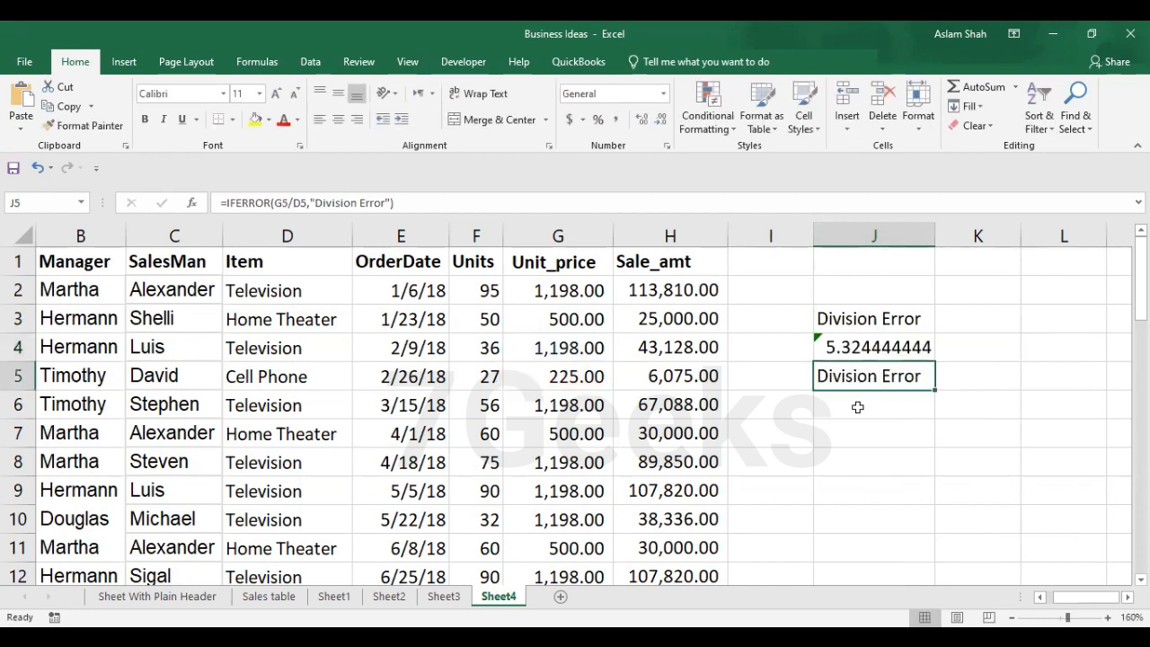
{"action": "left_click", "coordinate": [850, 350]}
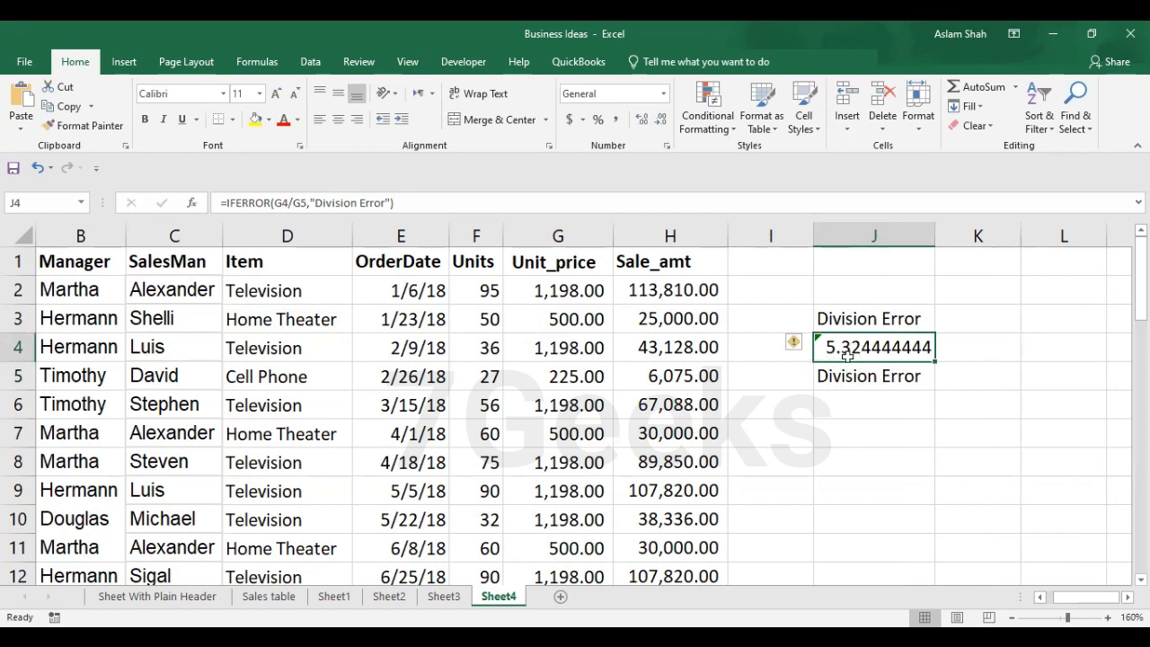
{"action": "left_click", "coordinate": [849, 370]}
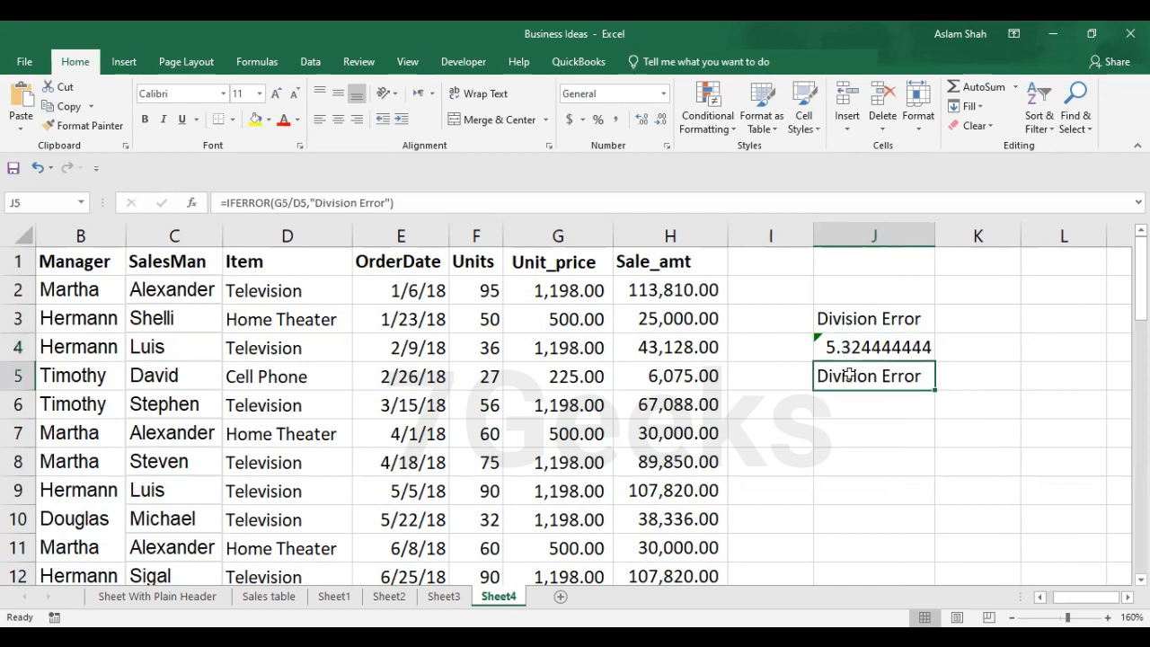
{"action": "left_click", "coordinate": [850, 347]}
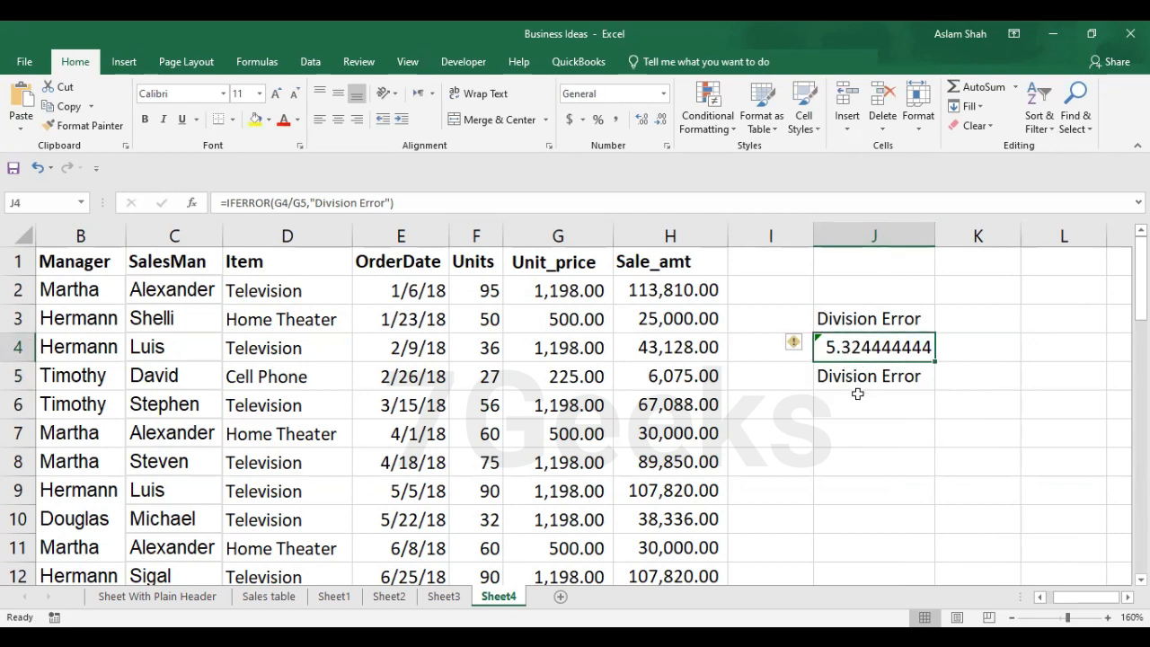